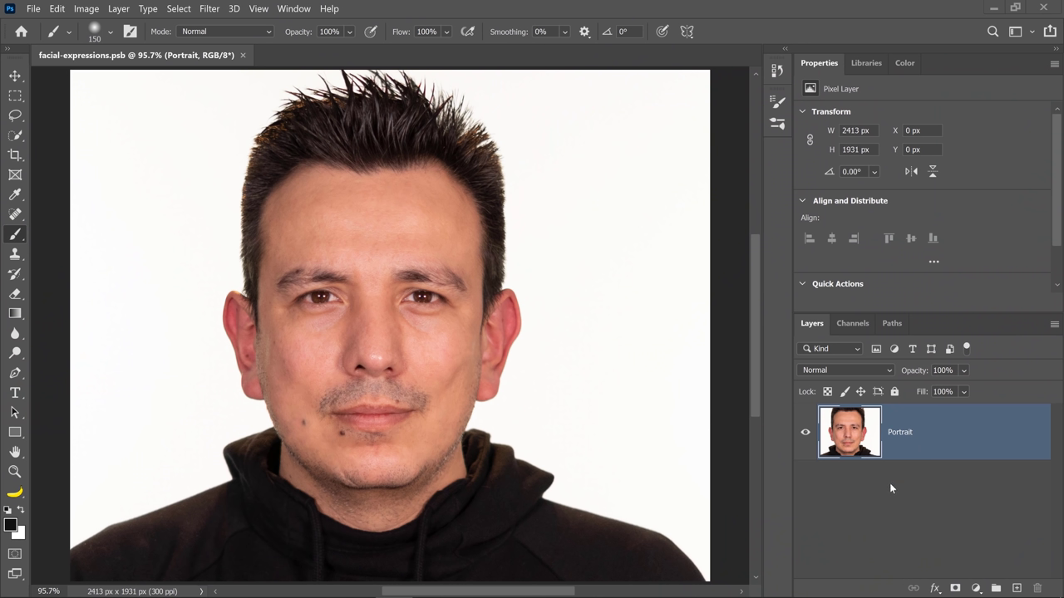
# Convert the Portrait layer into an embedded smart object (Portrait.psb).
pyautogui.rightClick(961, 440)
pyautogui.click(826, 212)
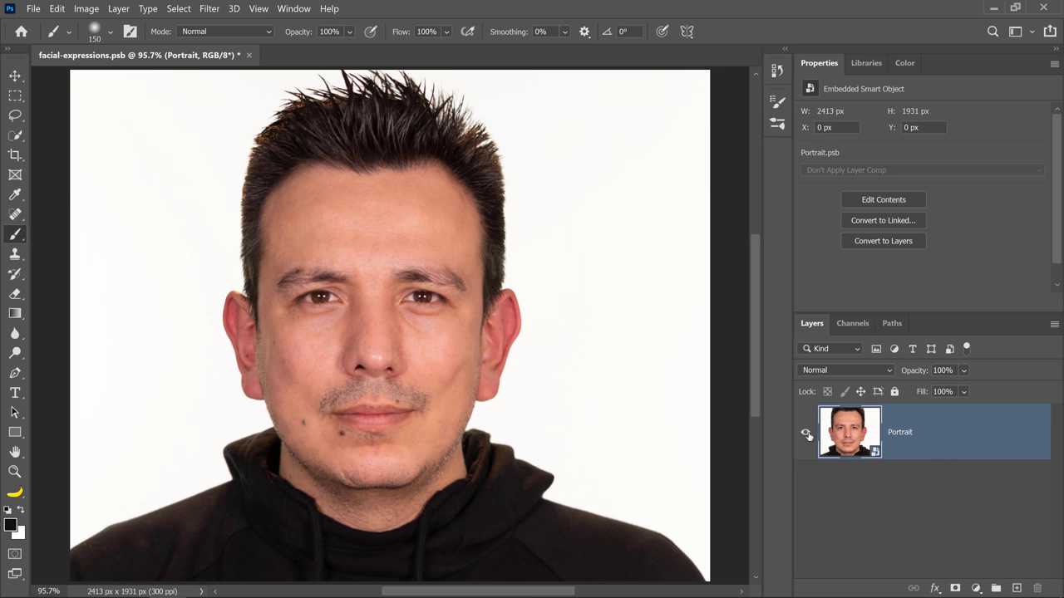
# Open the Liquify filter on the Portrait smart object with Face-Aware Liquify.
pyautogui.click(209, 14)
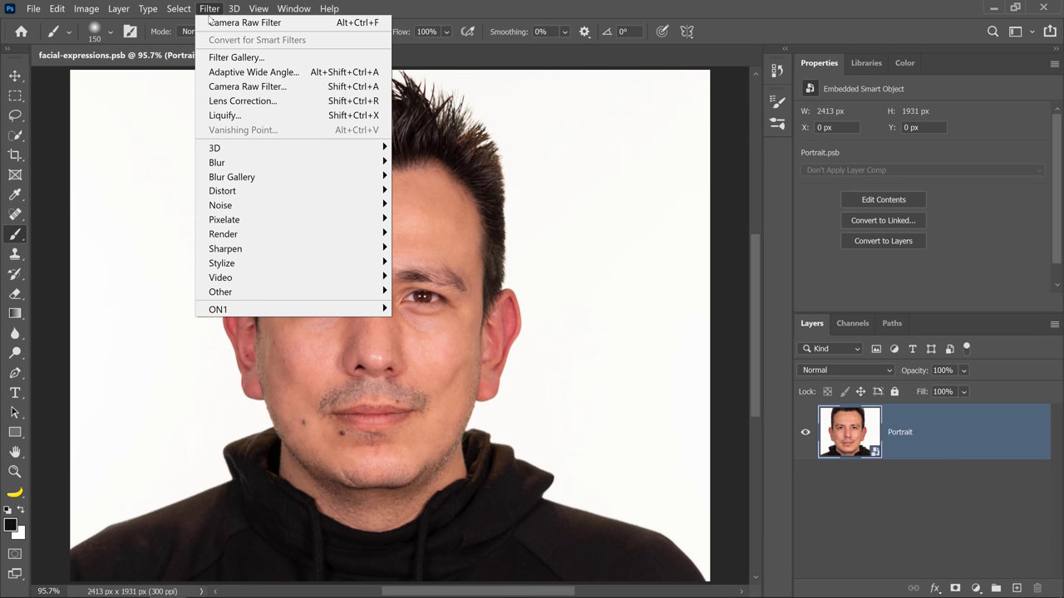
pyautogui.click(249, 117)
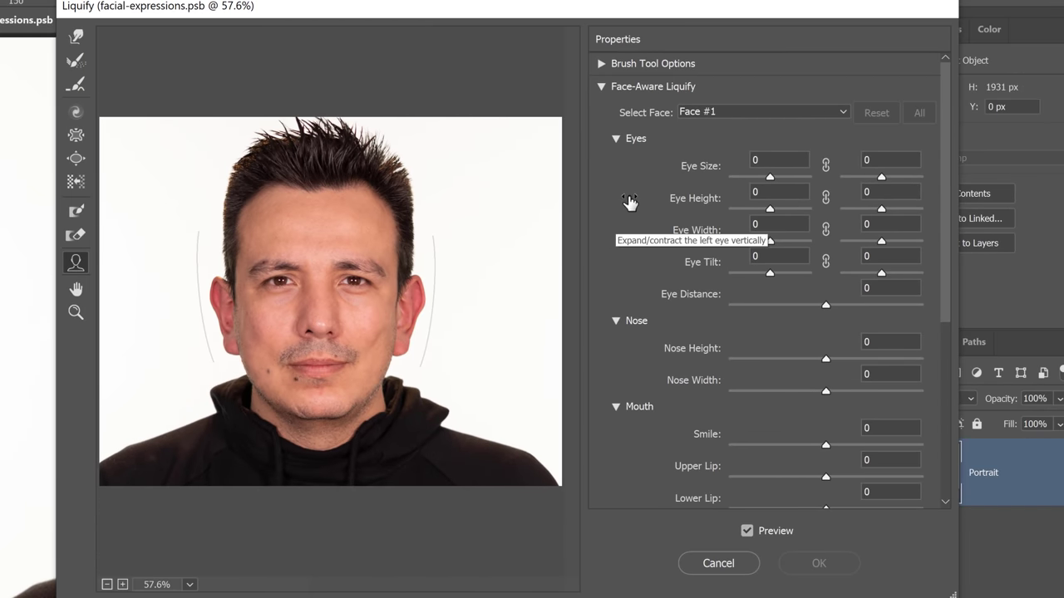
# Select Face #1 and drag the face outline's top handle to adjust forehead height.
pyautogui.click(842, 113)
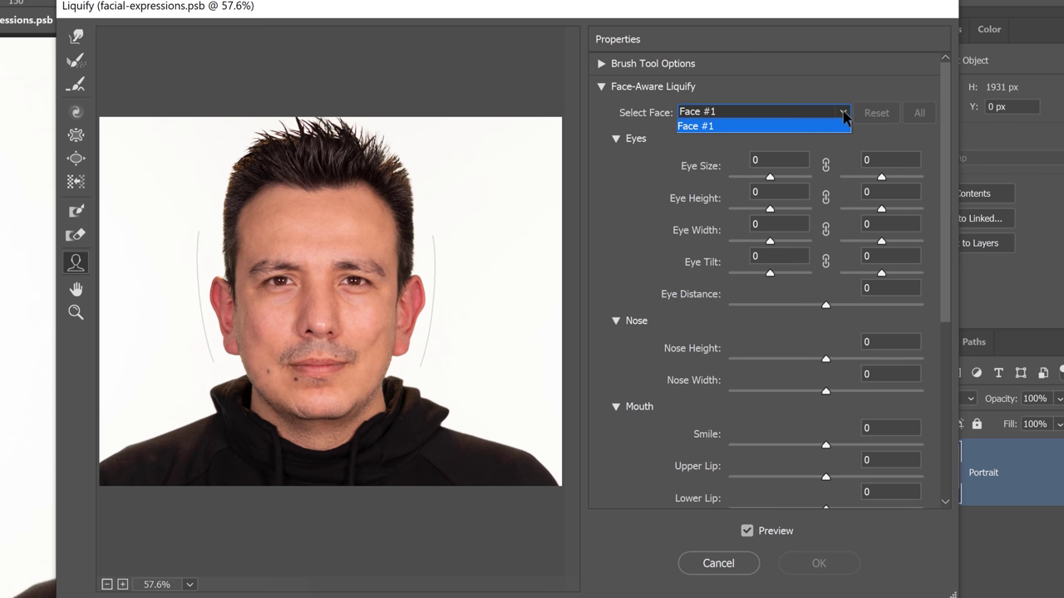
pyautogui.click(732, 125)
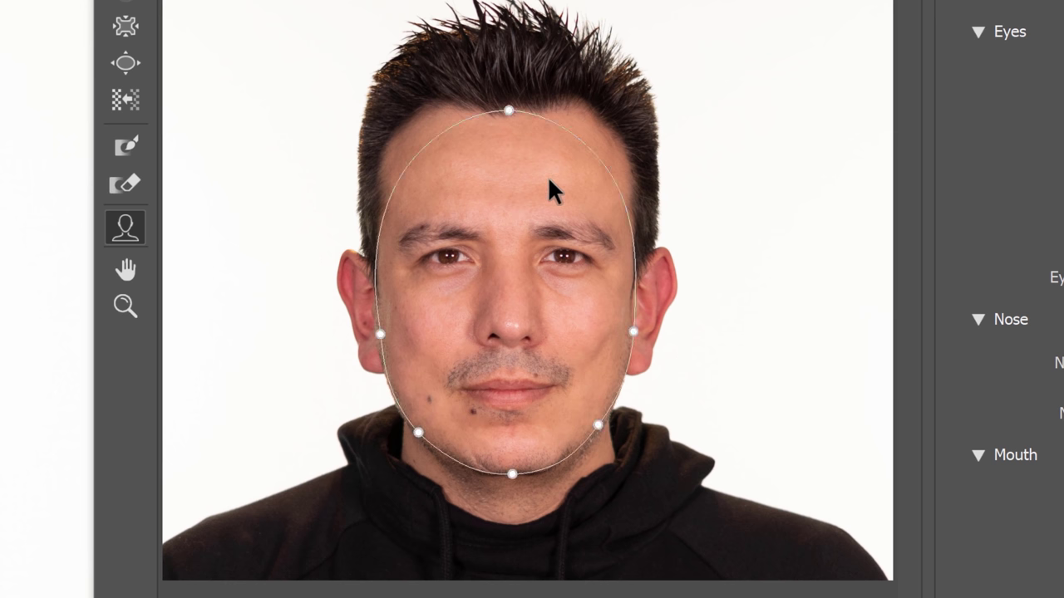
pyautogui.click(510, 110)
pyautogui.moveTo(509, 109)
pyautogui.mouseDown()
pyautogui.moveTo(515, 133)
pyautogui.moveTo(507, 121)
pyautogui.mouseUp()
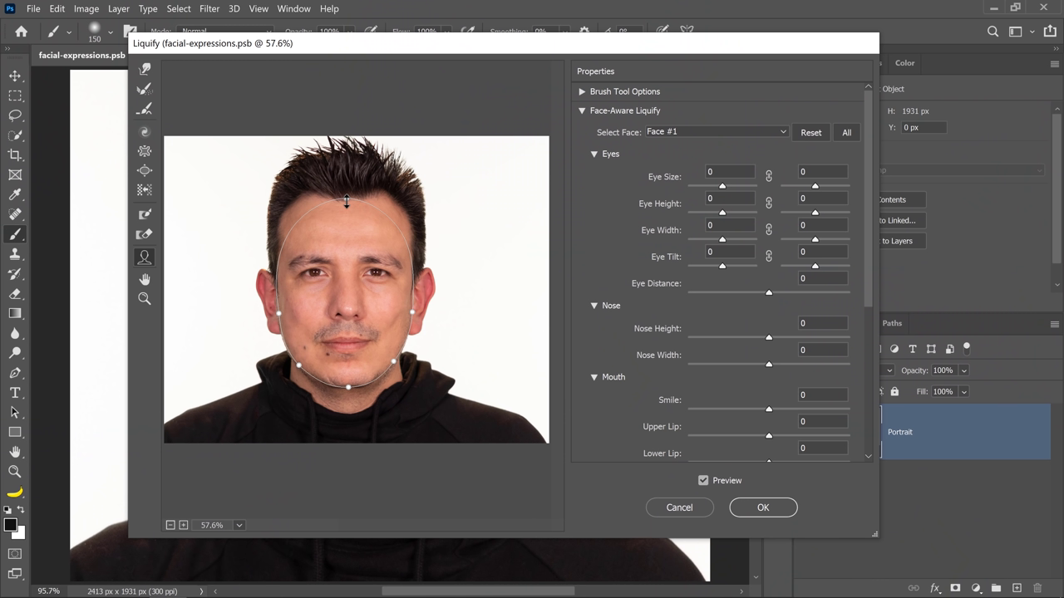
# Set Eye Distance to -20 and toggle Preview and P to compare with the original face.
pyautogui.moveTo(346, 300)
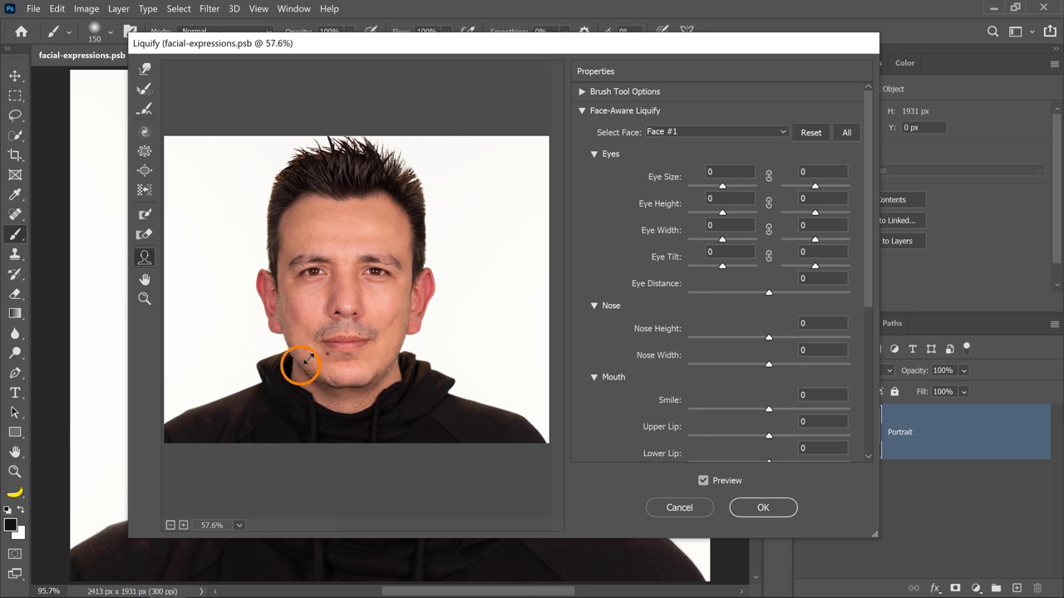
pyautogui.moveTo(407, 314)
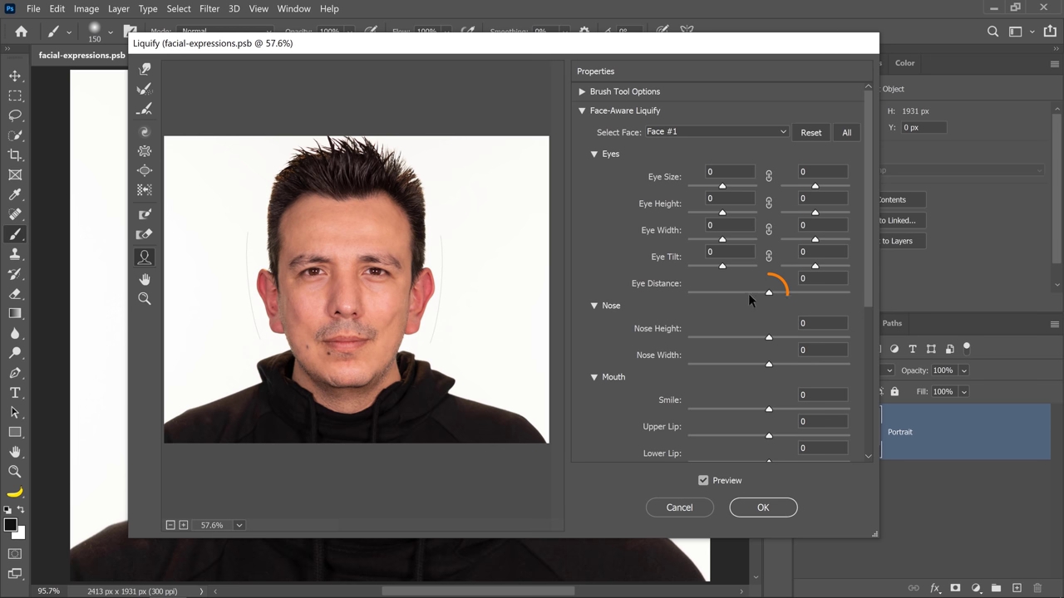
pyautogui.moveTo(768, 293); pyautogui.dragTo(752, 299)
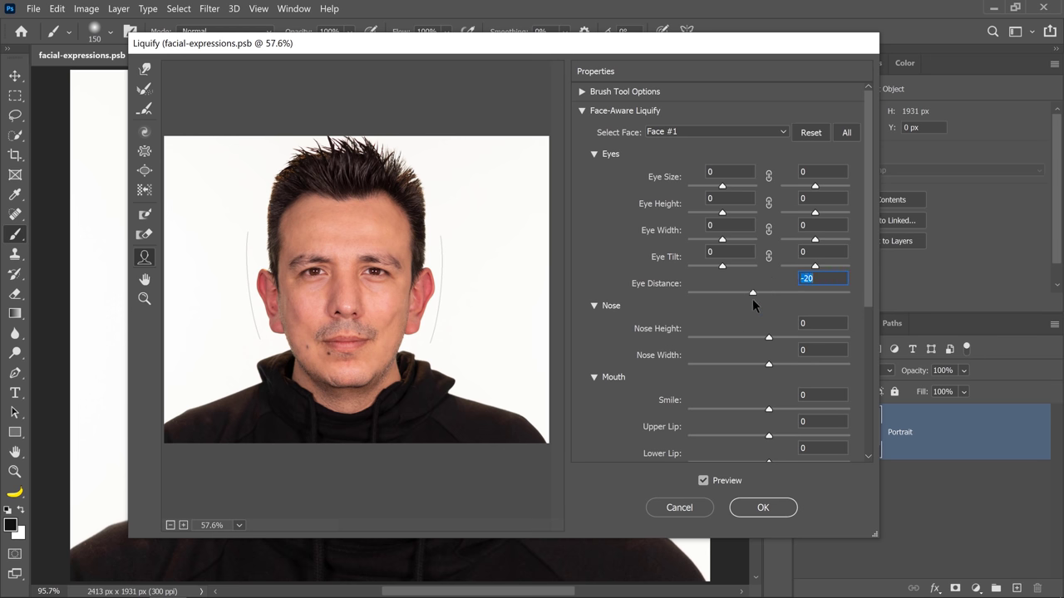
pyautogui.click(702, 481)
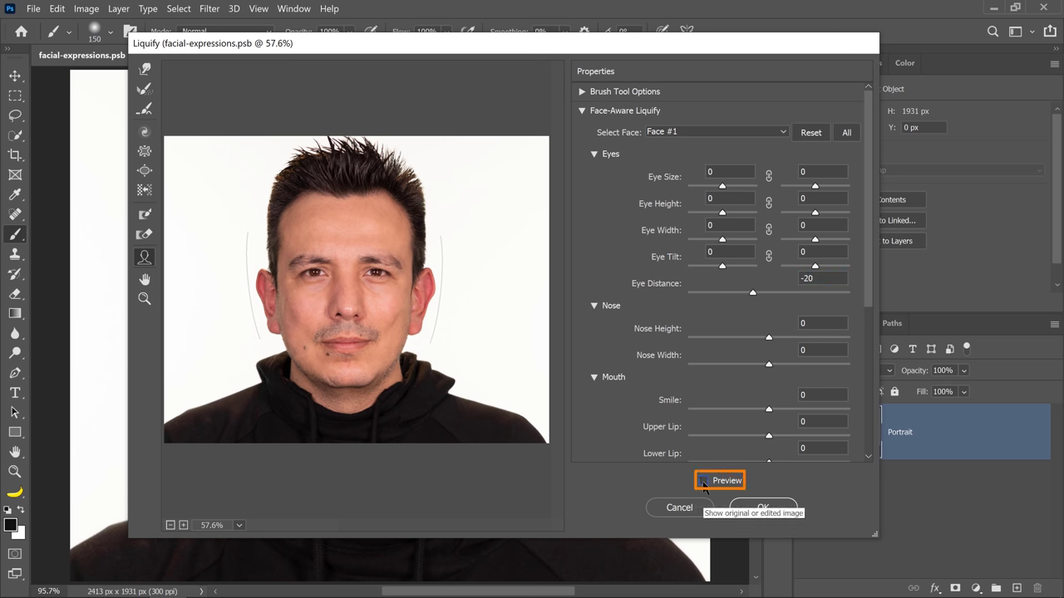
pyautogui.click(702, 481)
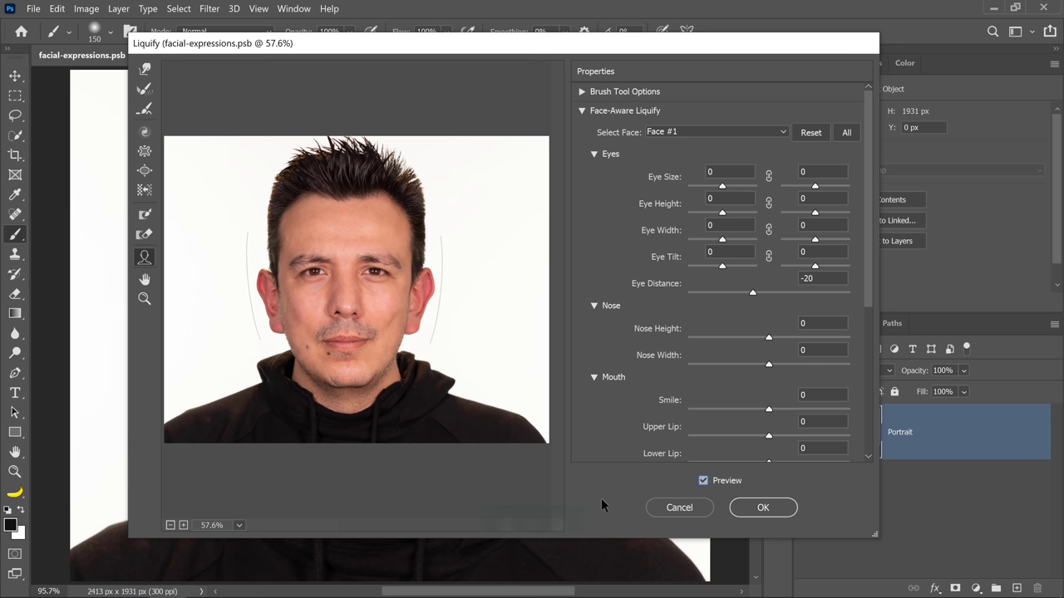
pyautogui.press('p')
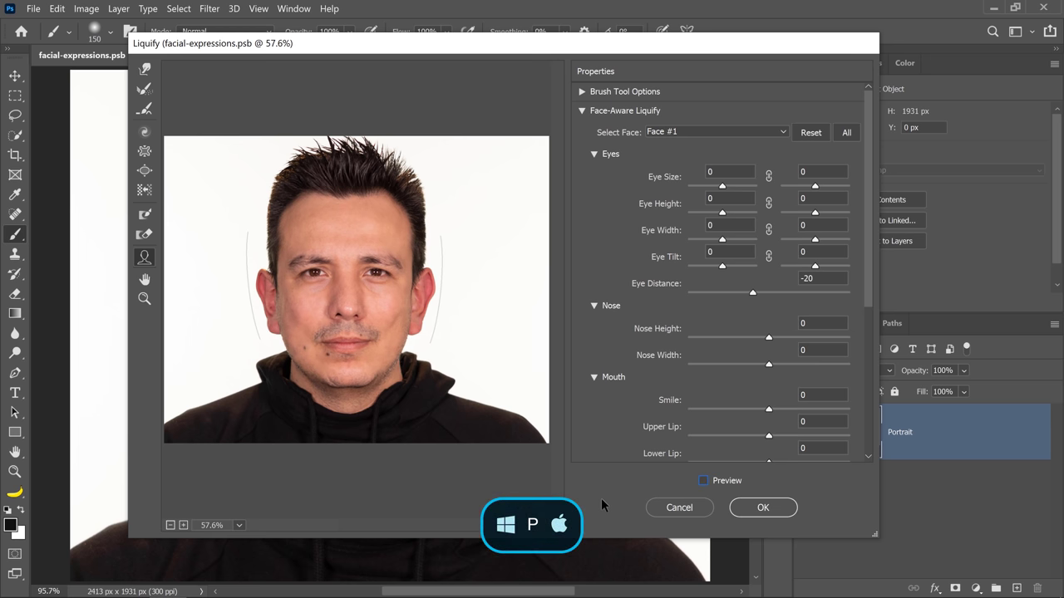
pyautogui.press('p')
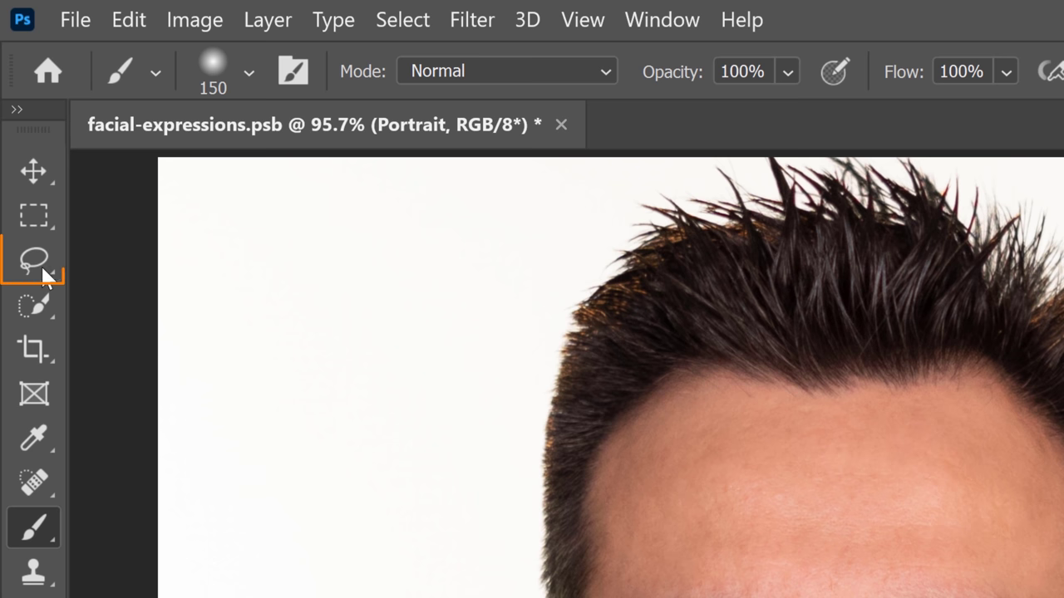
# Lasso-select the mouth and lower face and copy it to a new Layer 1.
pyautogui.click(45, 276)
pyautogui.click(143, 266)
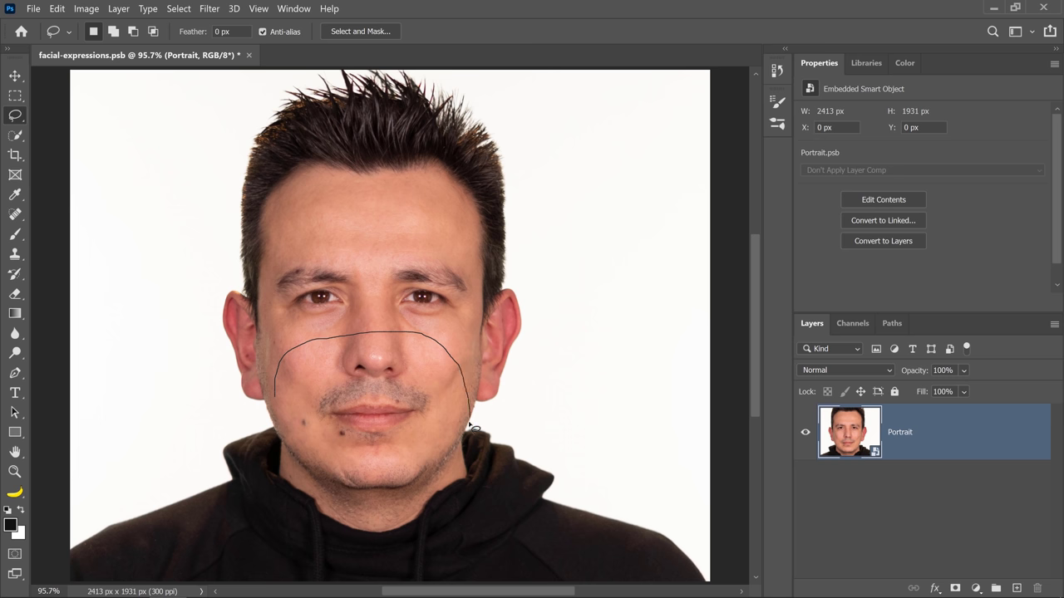
pyautogui.moveTo(275, 415); pyautogui.dragTo(276, 413)
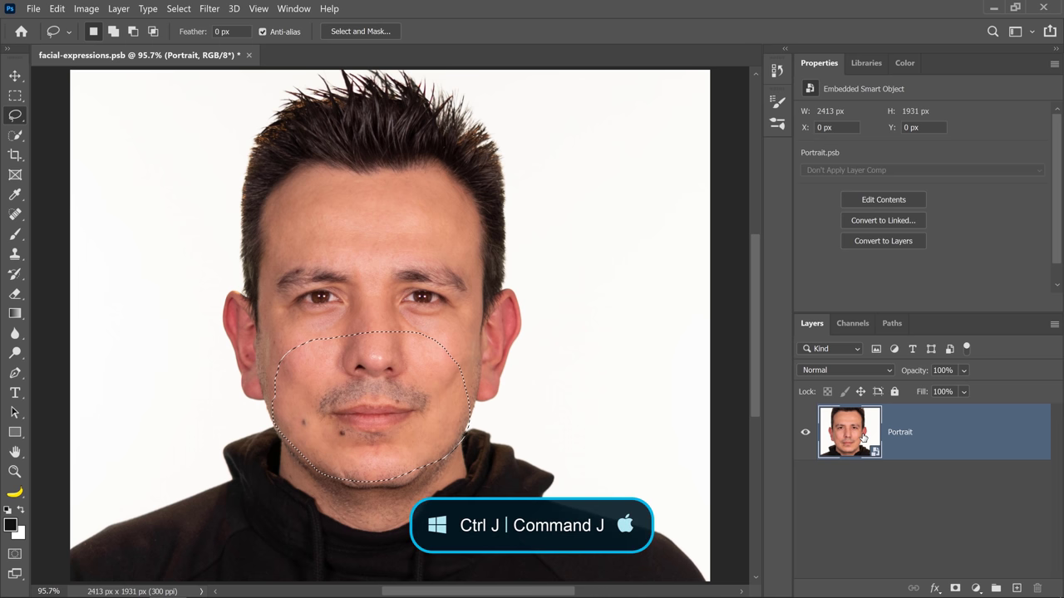
pyautogui.hotkey('ctrl', 'j')
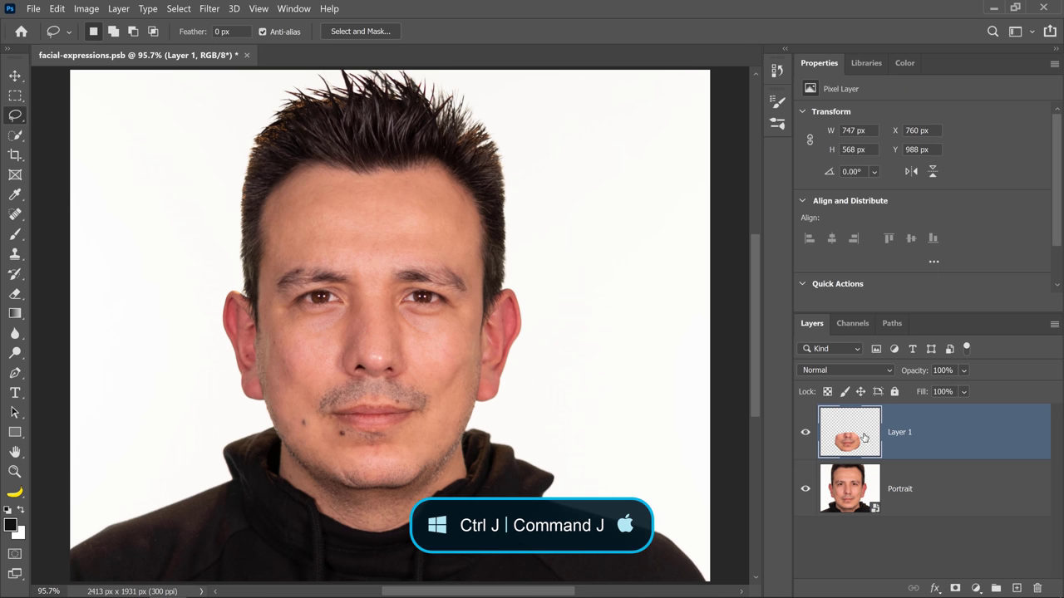
# Check the copy by toggling Portrait's visibility, then convert Layer 1 to a smart object.
pyautogui.click(805, 490)
pyautogui.click(804, 492)
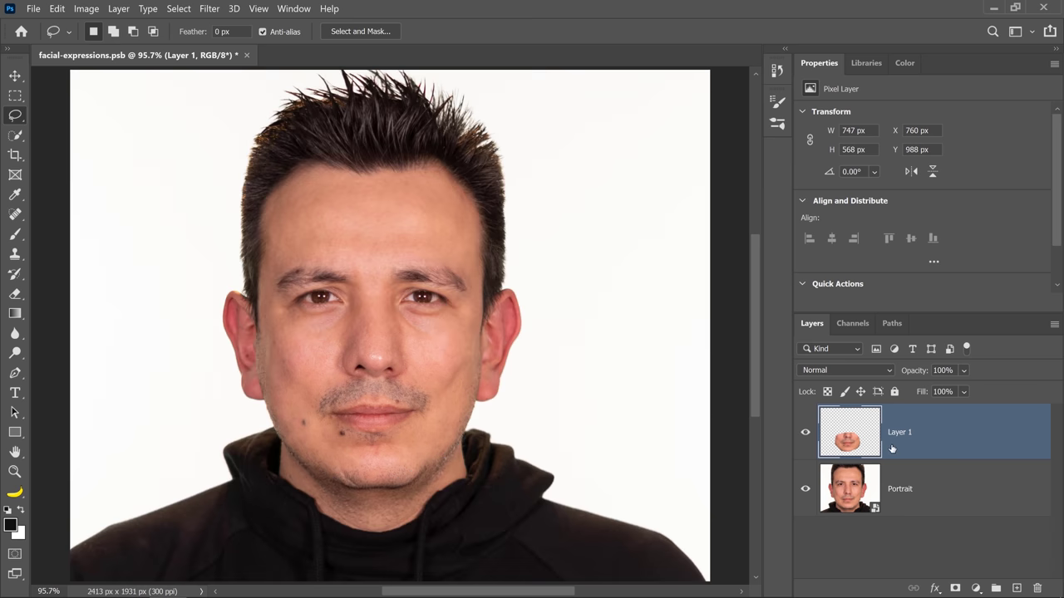
pyautogui.rightClick(991, 436)
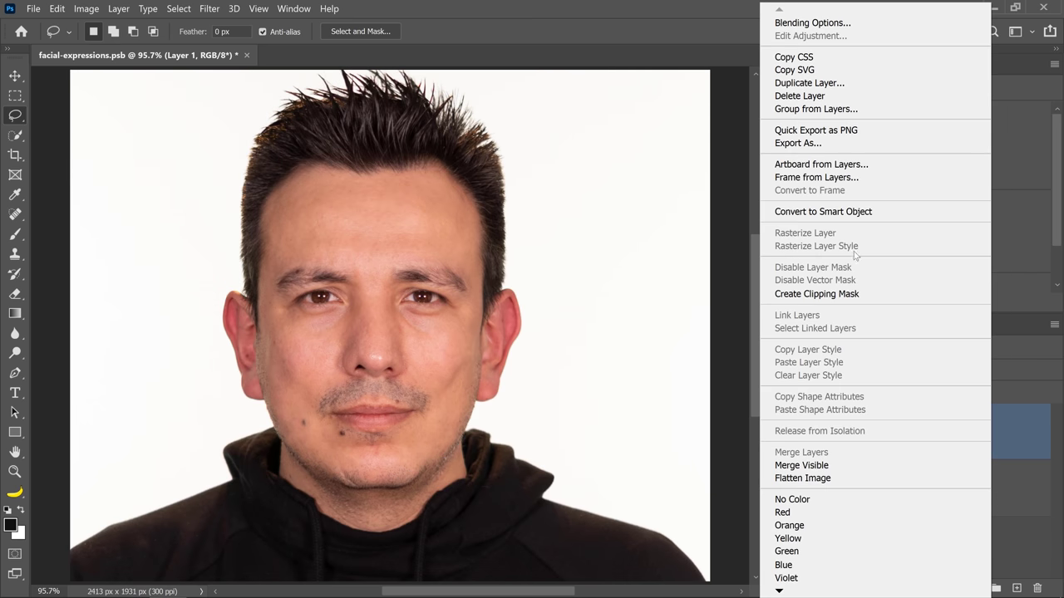
pyautogui.click(847, 212)
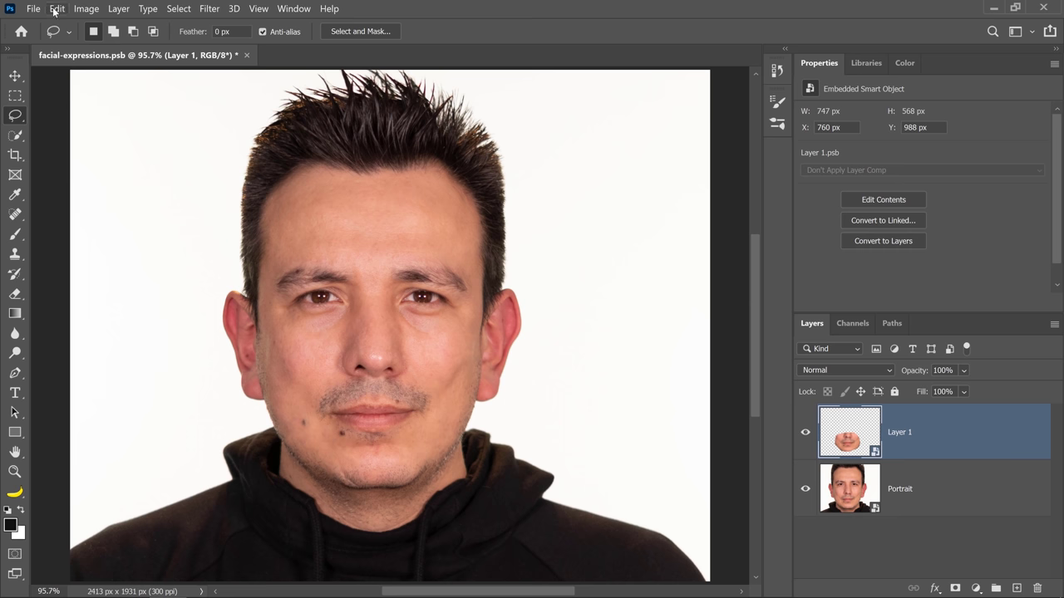
# Start Puppet Warp on Layer 1 and toggle the Show Mesh display.
pyautogui.click(55, 9)
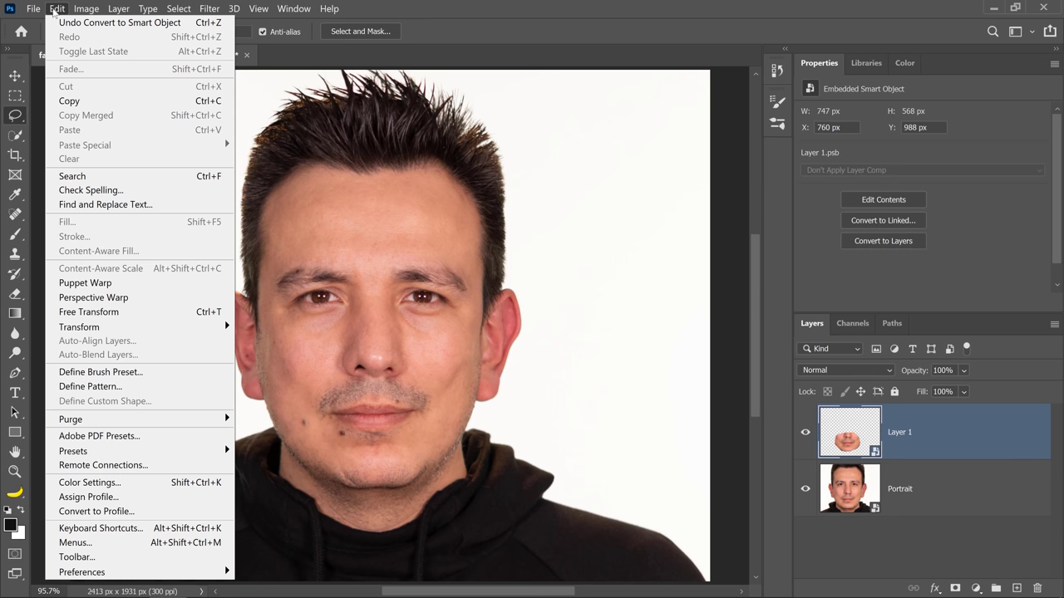
pyautogui.click(99, 283)
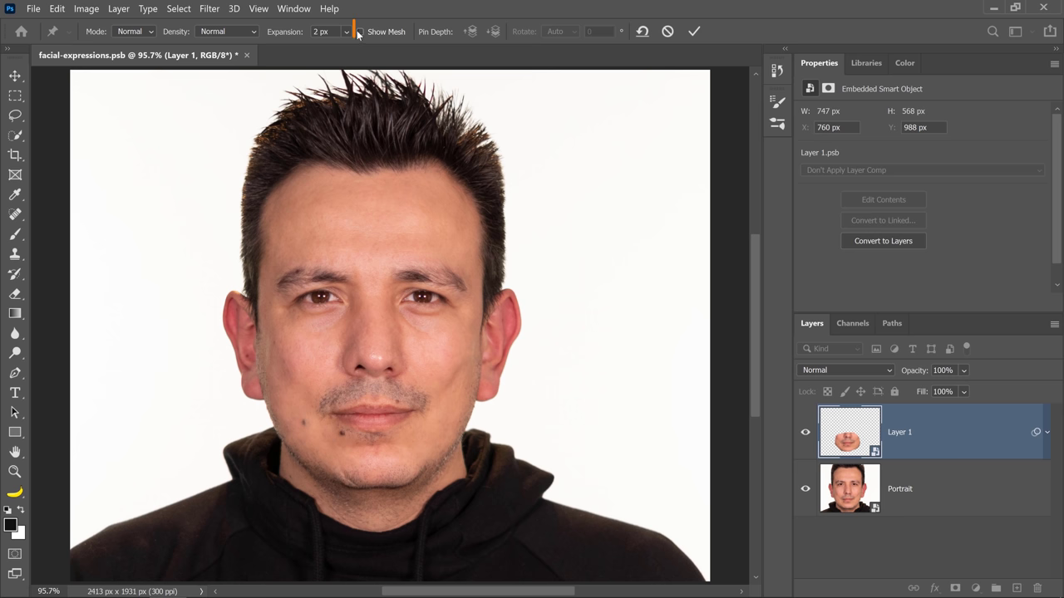
pyautogui.click(359, 31)
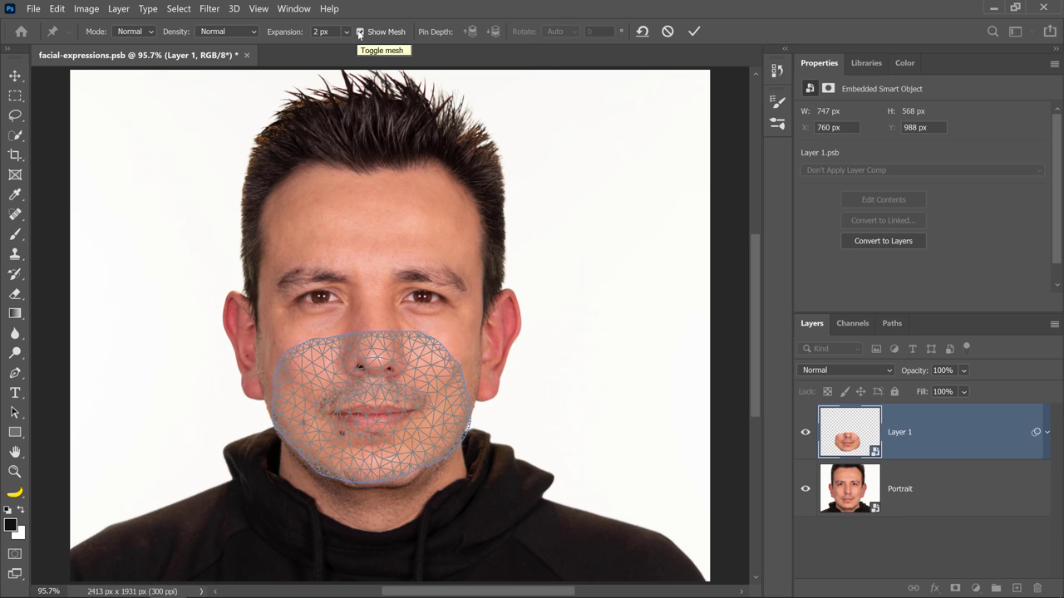
pyautogui.click(359, 31)
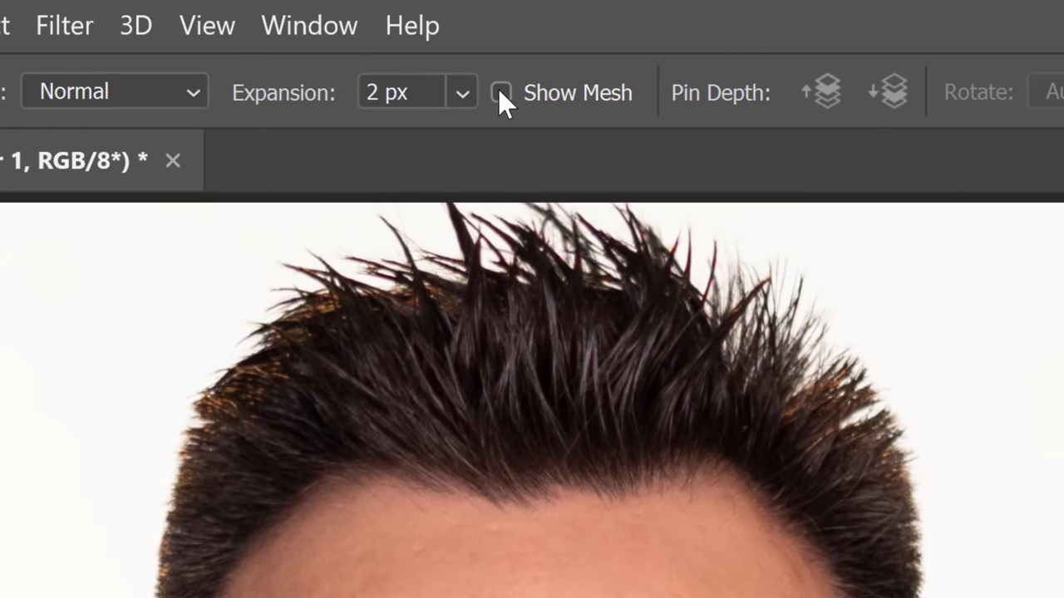
pyautogui.click(501, 93)
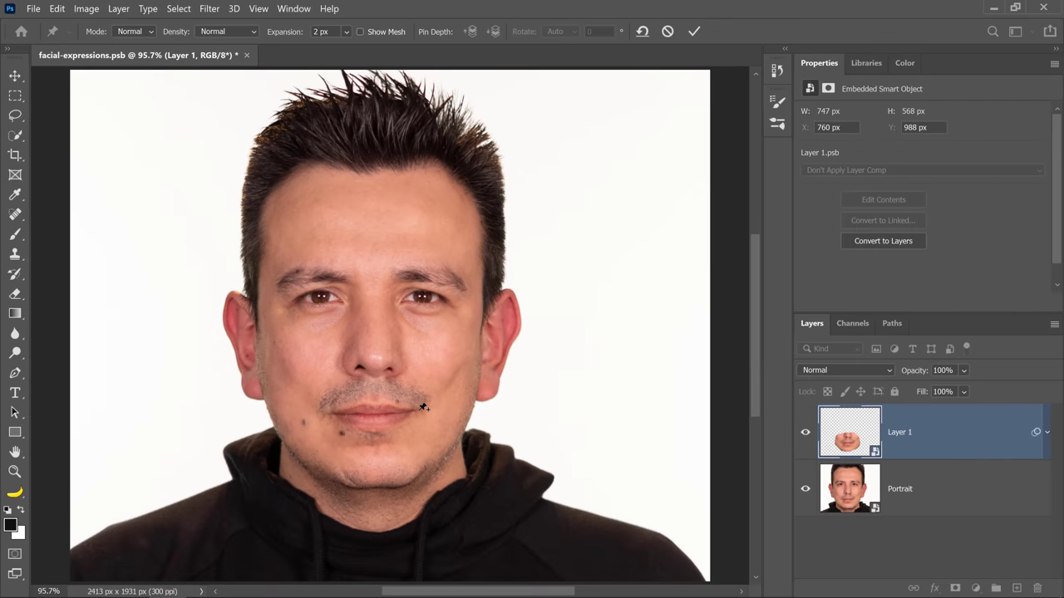
# Pin the mouth corners, lift the right corner, rotate its pin to -1.2°, and apply.
pyautogui.click(418, 410)
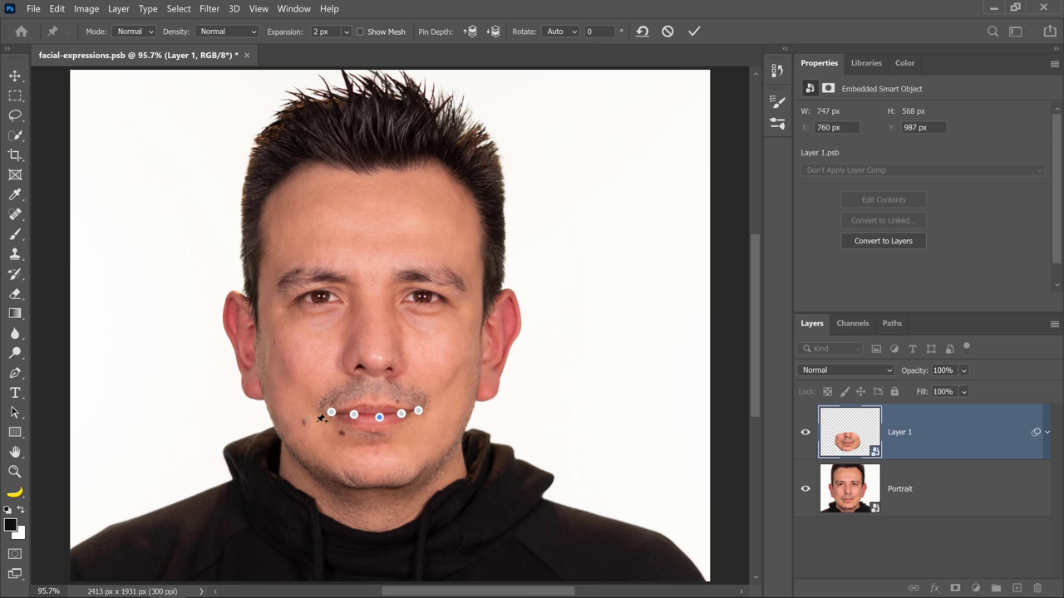
pyautogui.moveTo(331, 416); pyautogui.dragTo(324, 413)
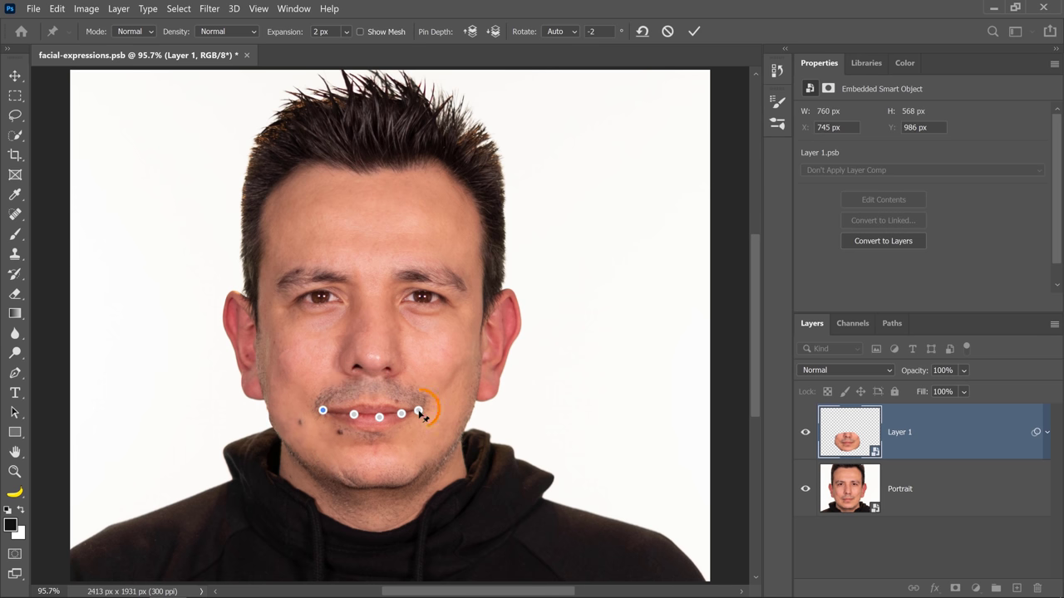
pyautogui.moveTo(421, 415); pyautogui.dragTo(423, 406)
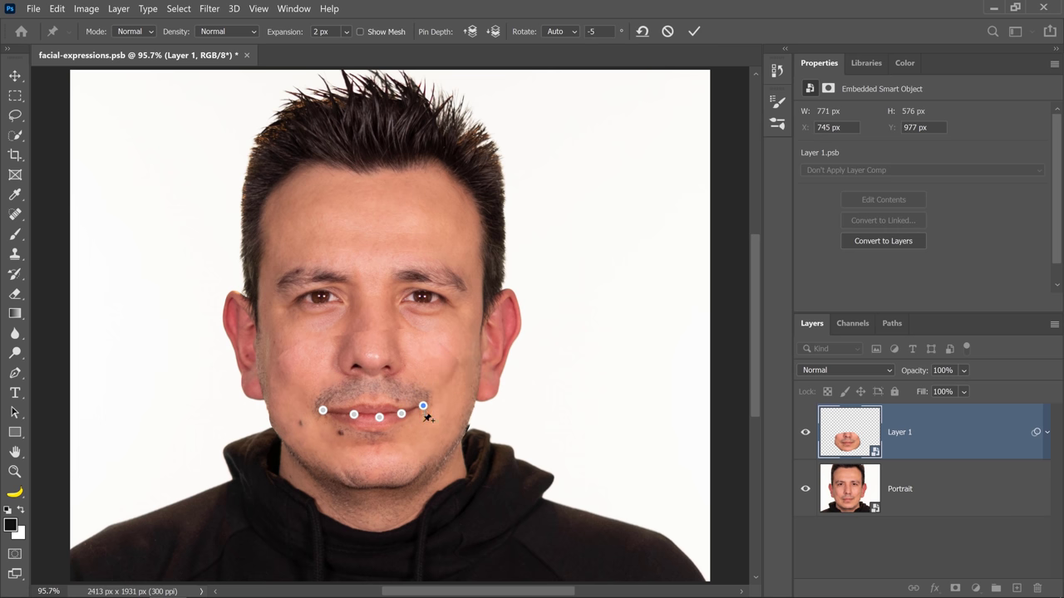
pyautogui.press('alt')
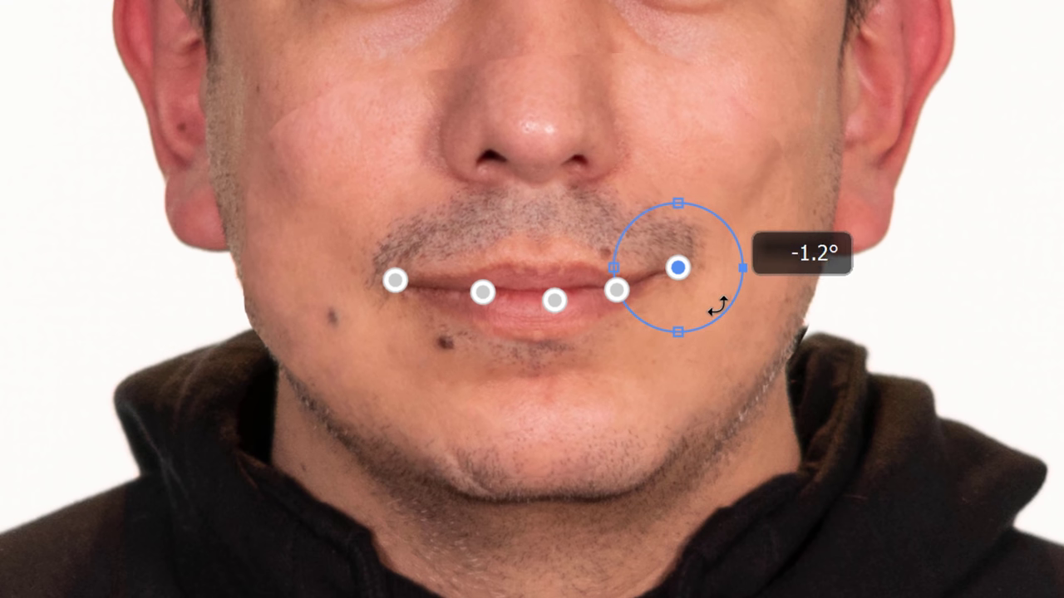
pyautogui.click(394, 280)
pyautogui.press('alt')
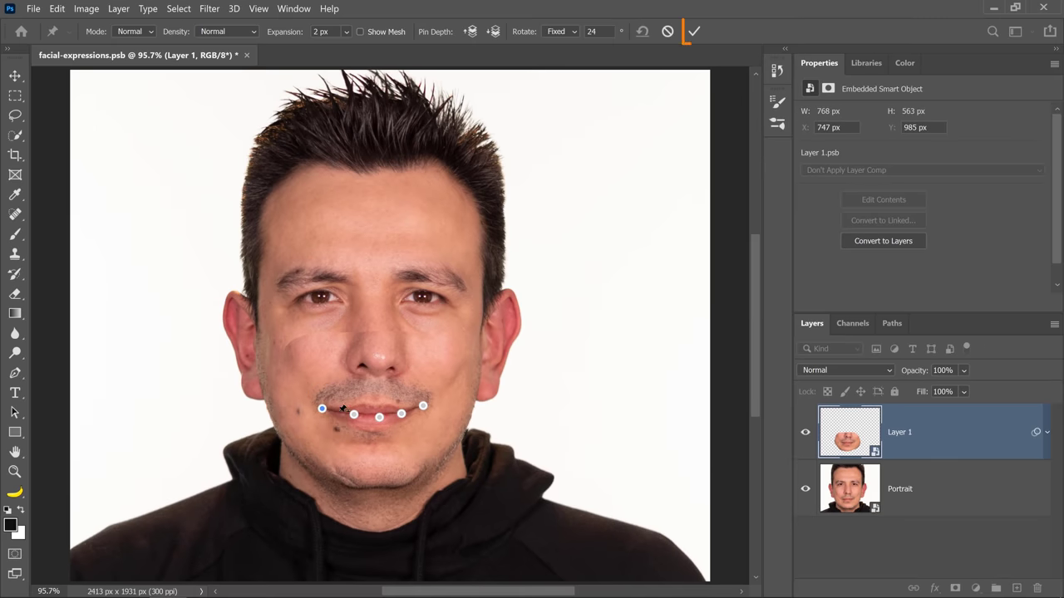
pyautogui.click(693, 33)
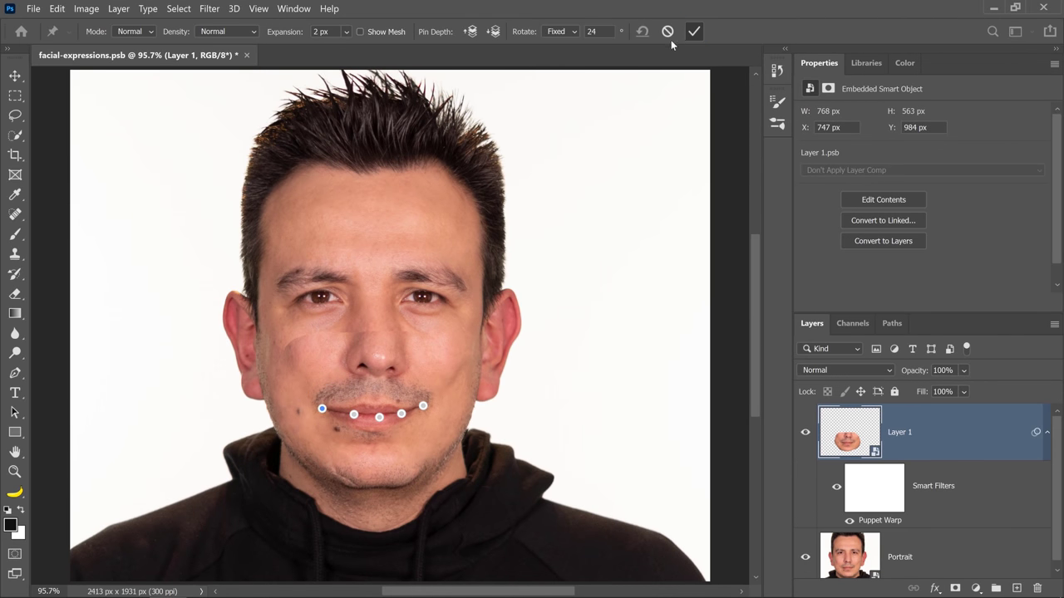
# Compare Layer 1 on and off, then reopen Puppet Warp and rotate the left corner pin to 24°.
pyautogui.press('l')
pyautogui.click(804, 433)
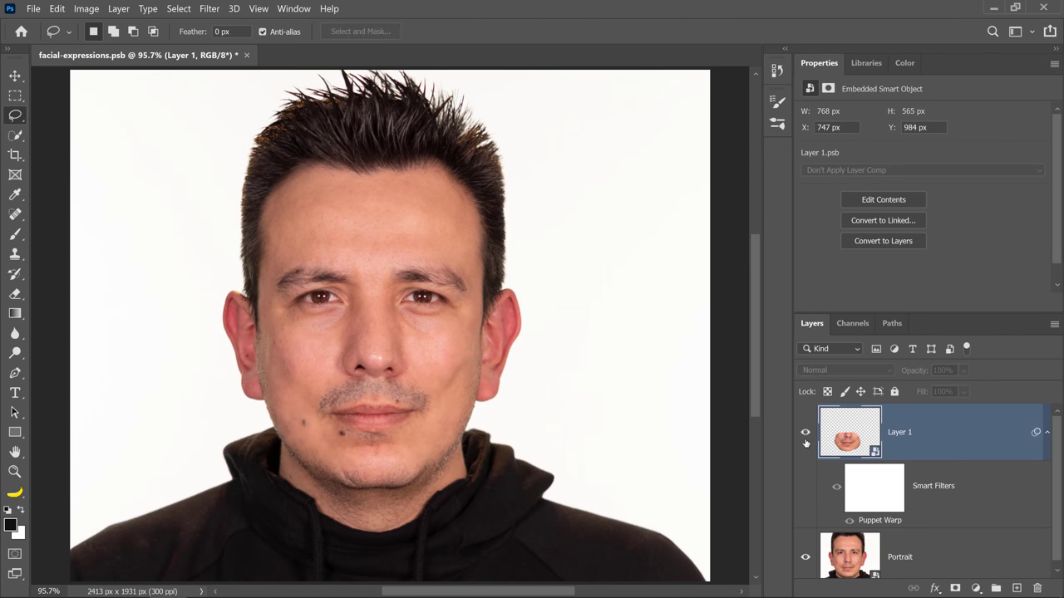
pyautogui.click(804, 433)
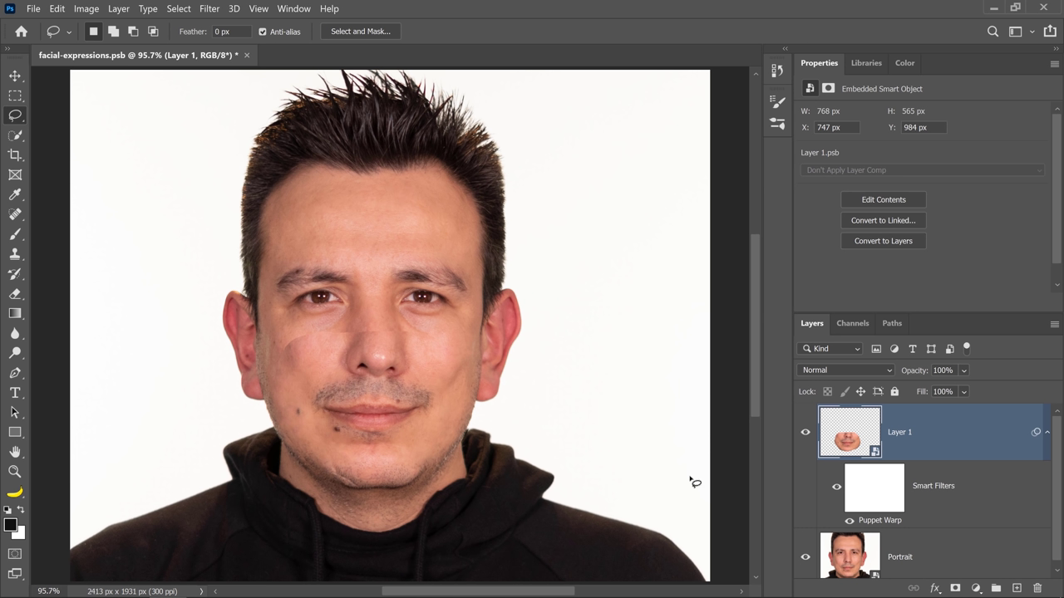
pyautogui.doubleClick(881, 521)
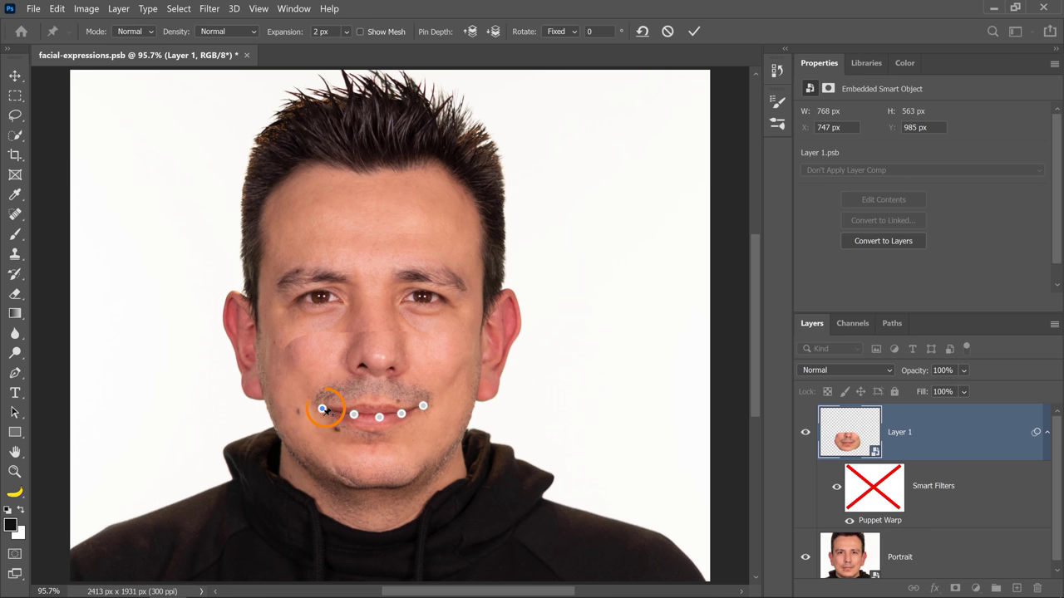
pyautogui.moveTo(322, 409); pyautogui.dragTo(326, 411)
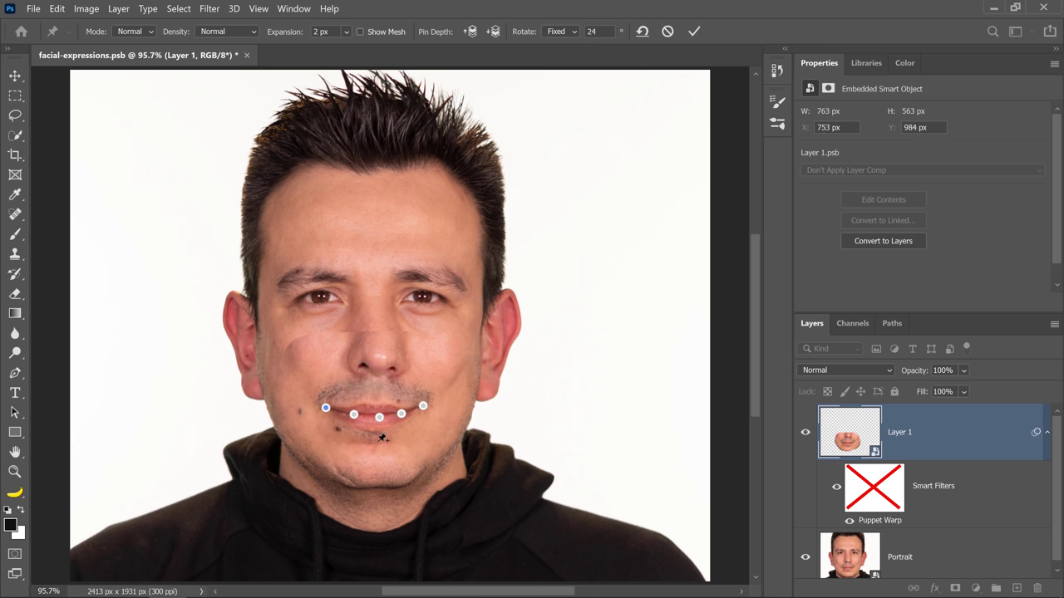
pyautogui.click(695, 33)
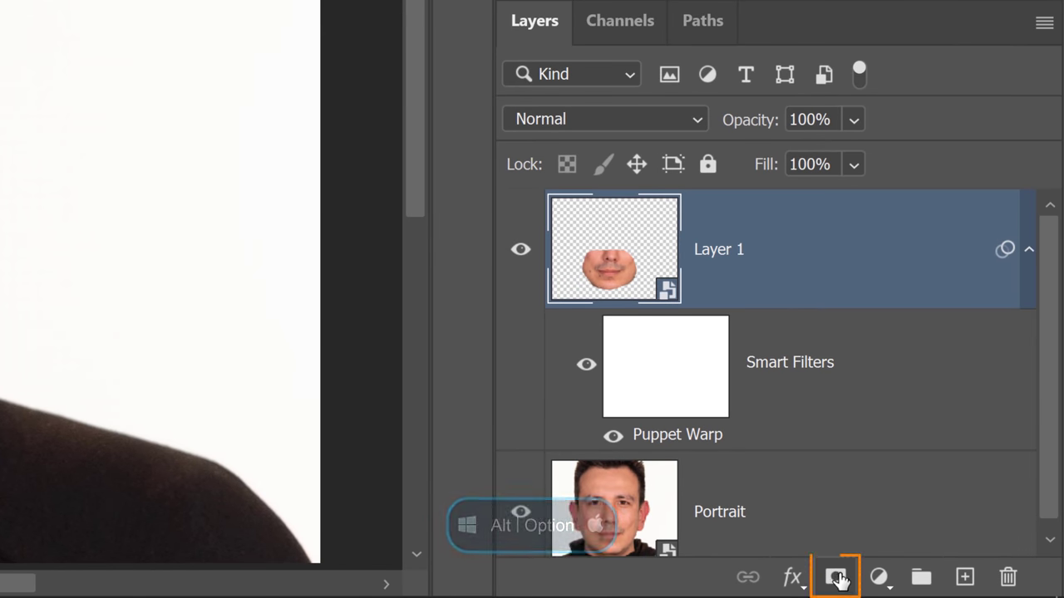
# Add a black hide-all mask to Layer 1 and select the Brush tool for painting it.
pyautogui.keyDown('alt'); pyautogui.click(836, 580); pyautogui.keyUp('alt')
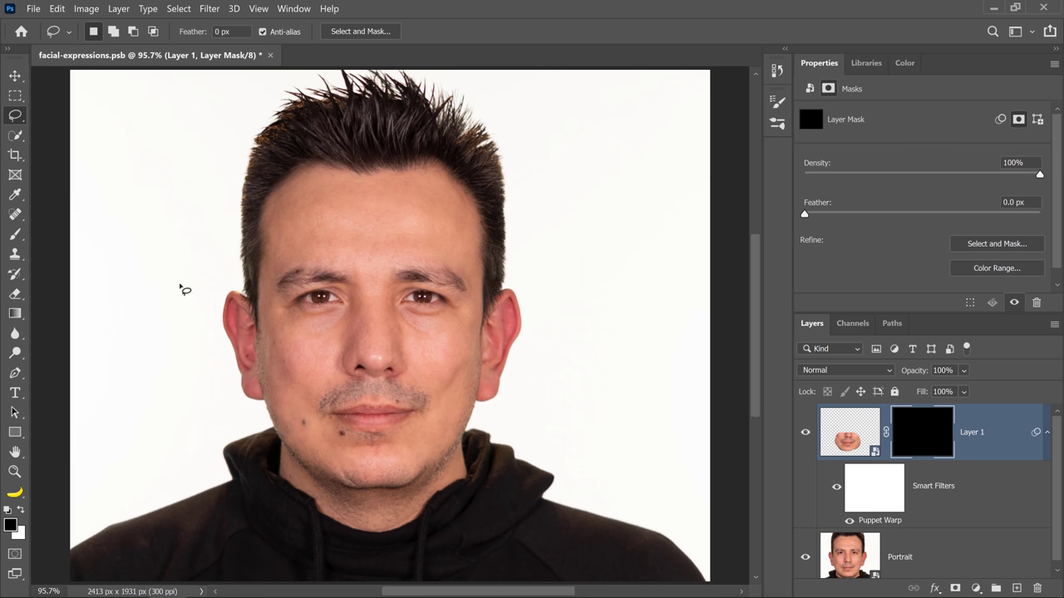
pyautogui.click(15, 234)
pyautogui.rightClick(15, 234)
pyautogui.click(75, 233)
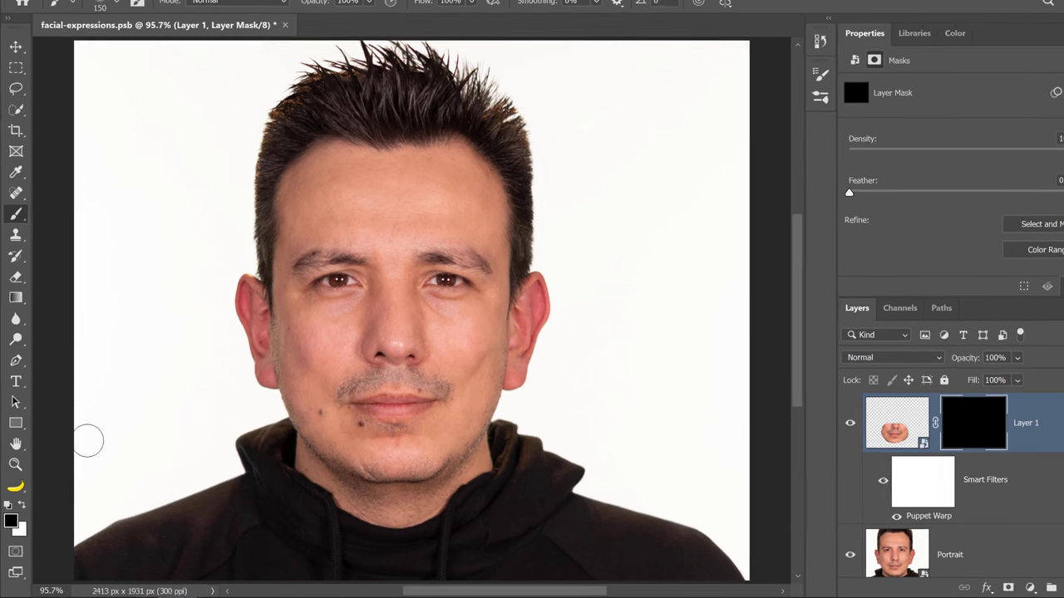